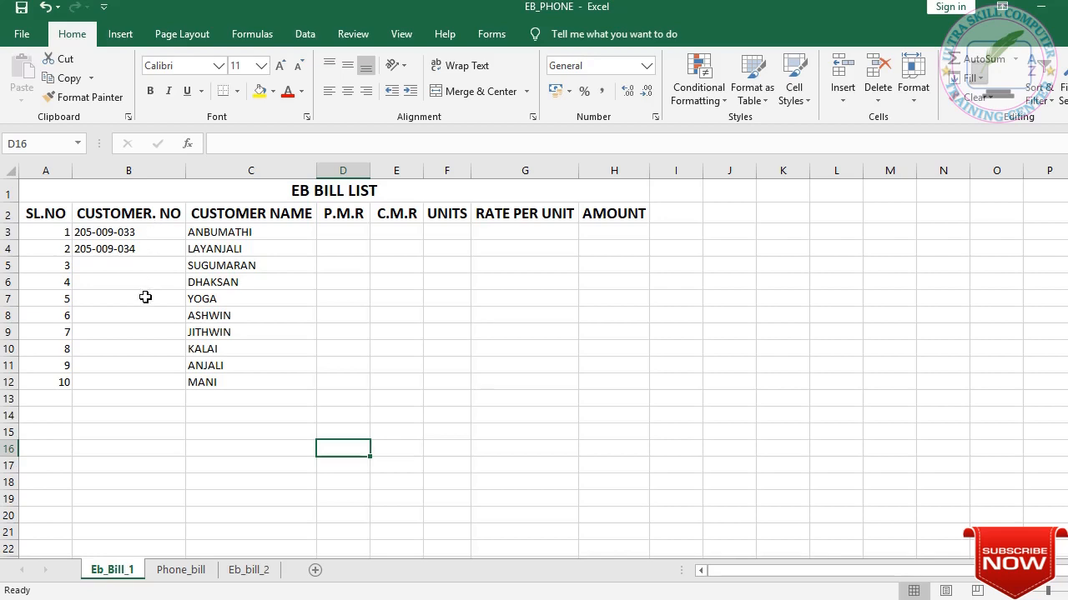
- Extend the customer number series from B3:B4 down through row 12 of the EB bill list
{"action": "left_click", "coordinate": [136, 231]}
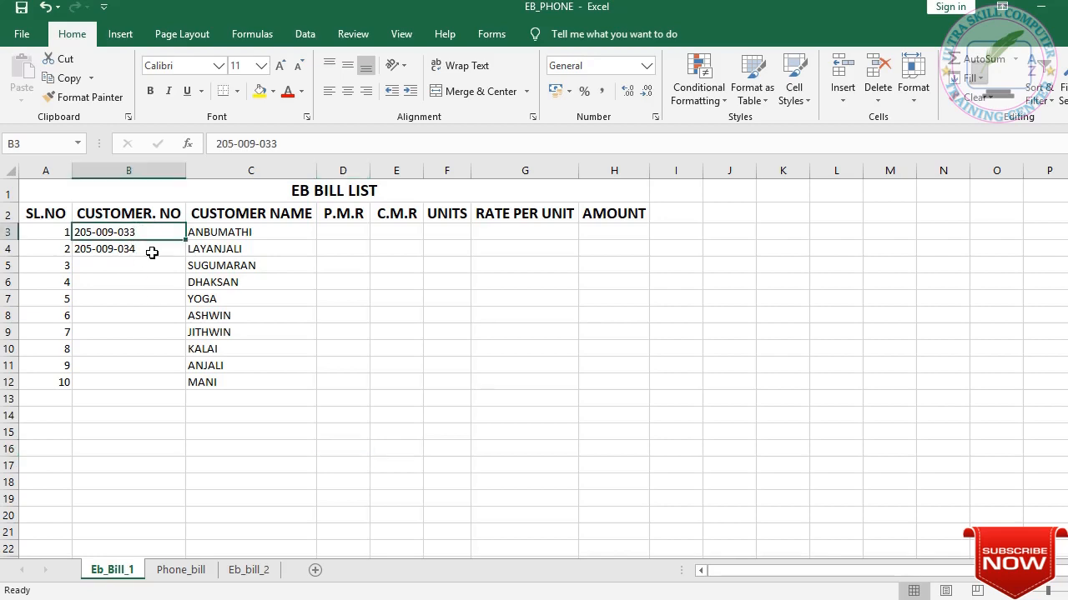
{"action": "left_click", "coordinate": [152, 253], "text": "shift"}
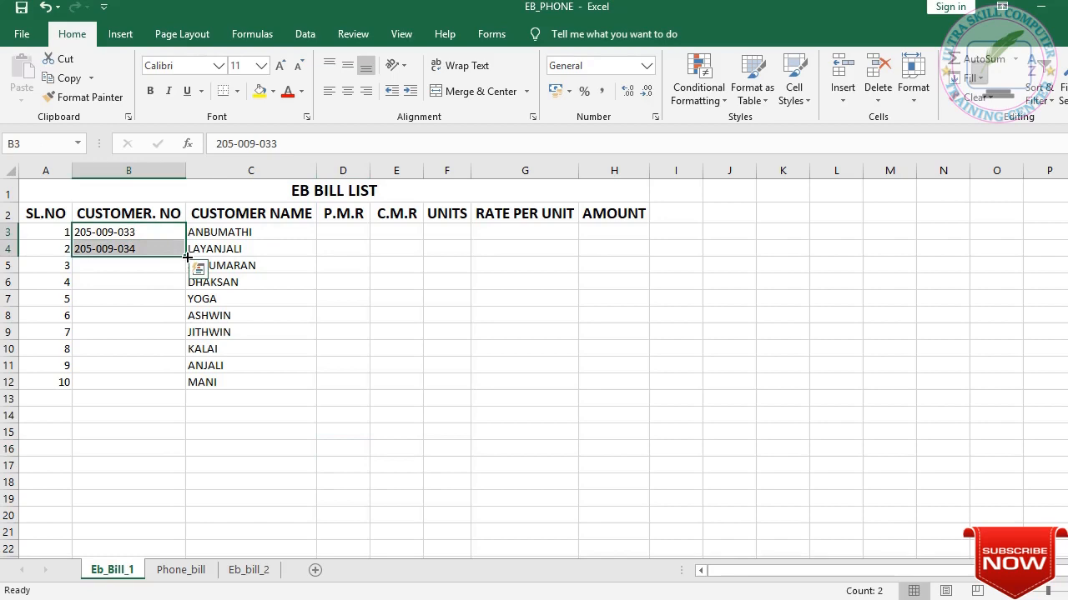
{"action": "left_click_drag", "start_coordinate": [187, 256], "coordinate": [159, 392]}
- Enter the first customer's meter readings in row 3: P.M.R 12500 and C.M.R 13000
{"action": "key", "text": "Right"}
{"action": "key", "text": "Right"}
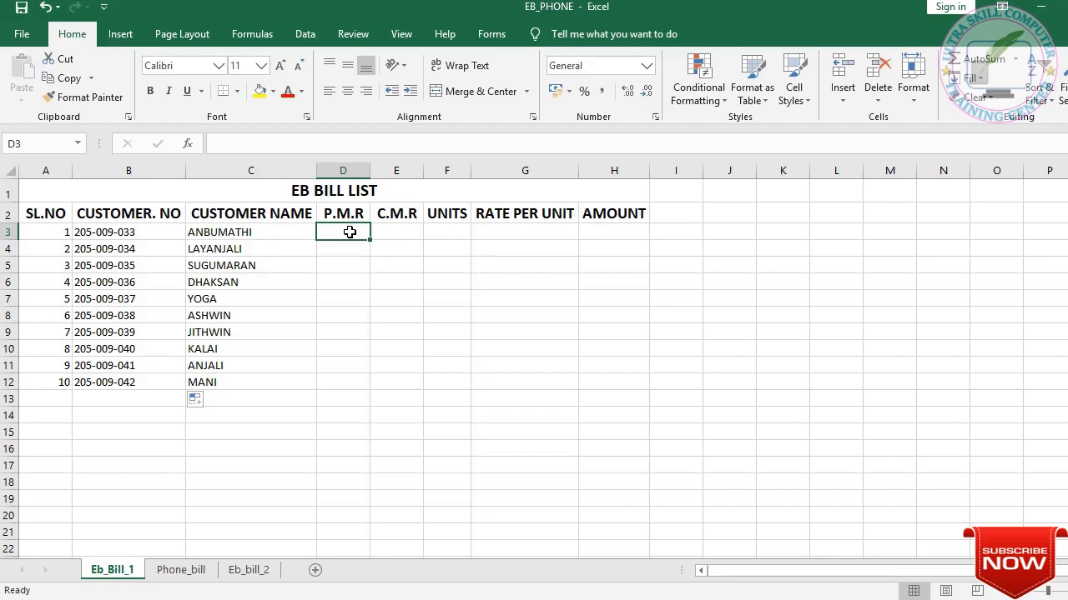
{"action": "type", "text": "12500"}
{"action": "key", "text": "Tab"}
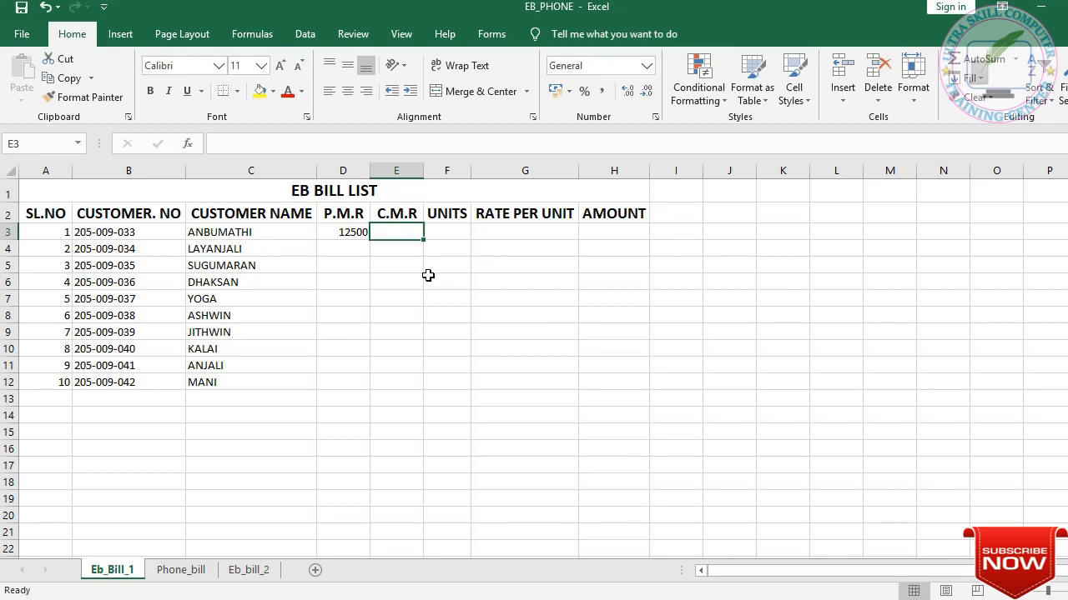
{"action": "type", "text": "13000"}
{"action": "key", "text": "Tab"}
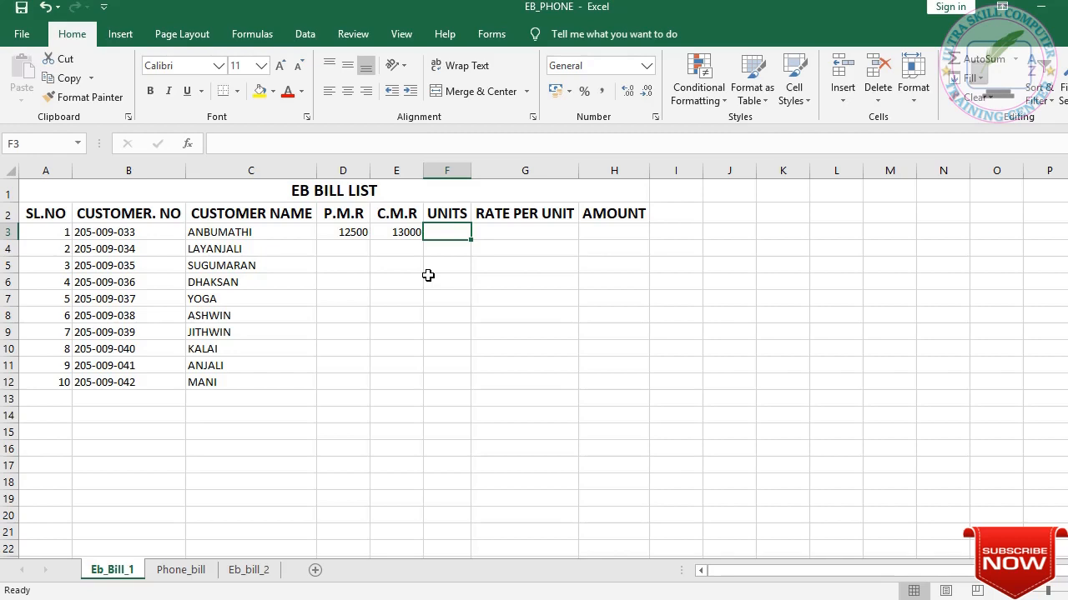
- Calculate the first customer's units in F3 with the formula =E3-D3
{"action": "type", "text": "="}
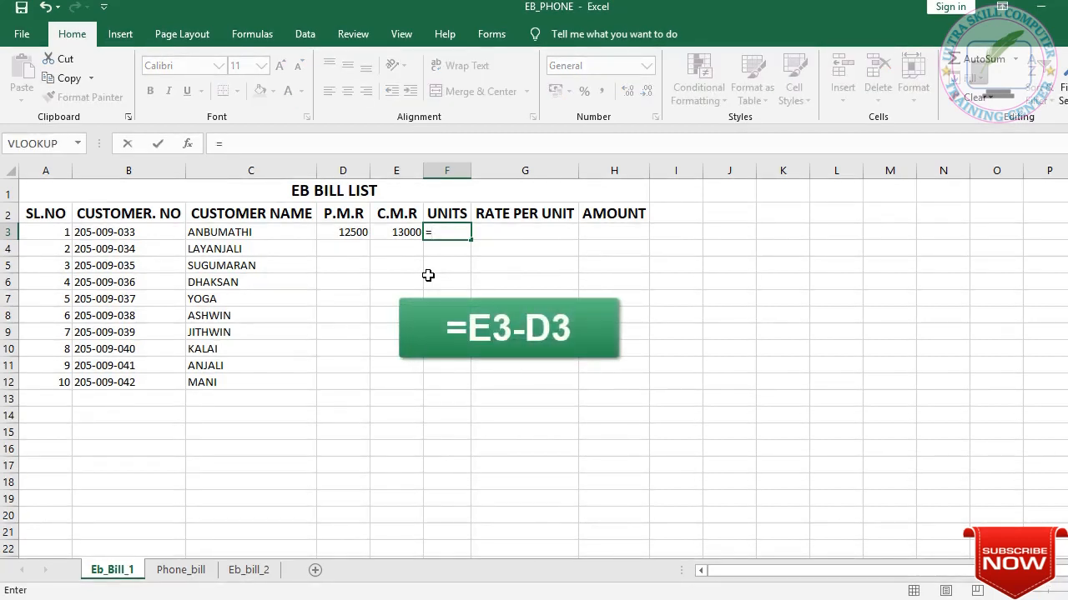
{"action": "key", "text": "Left"}
{"action": "type", "text": "-"}
{"action": "key", "text": "Left"}
{"action": "key", "text": "Left"}
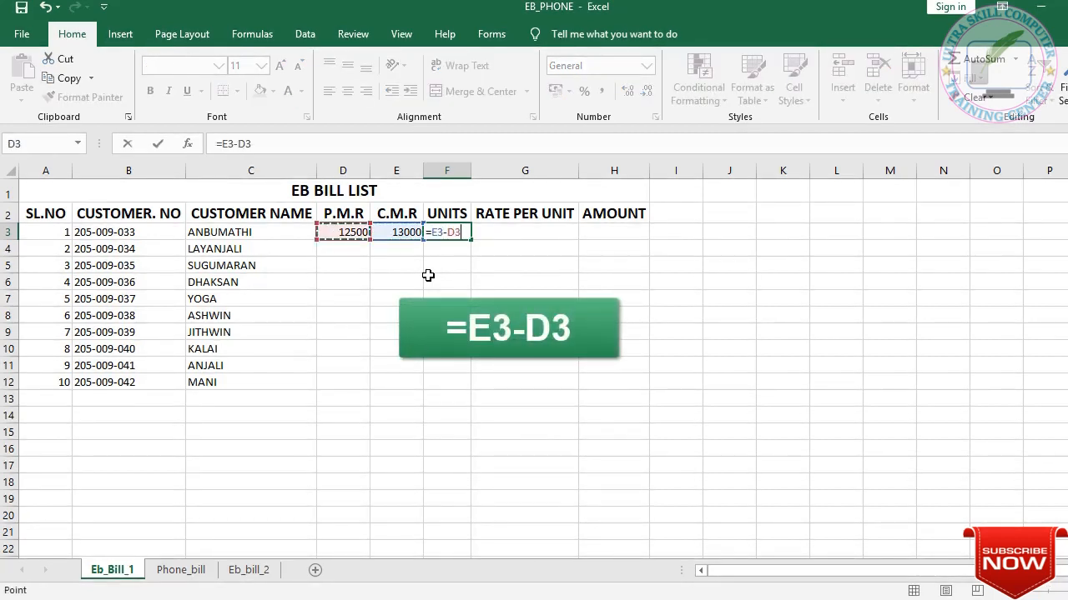
{"action": "key", "text": "Tab"}
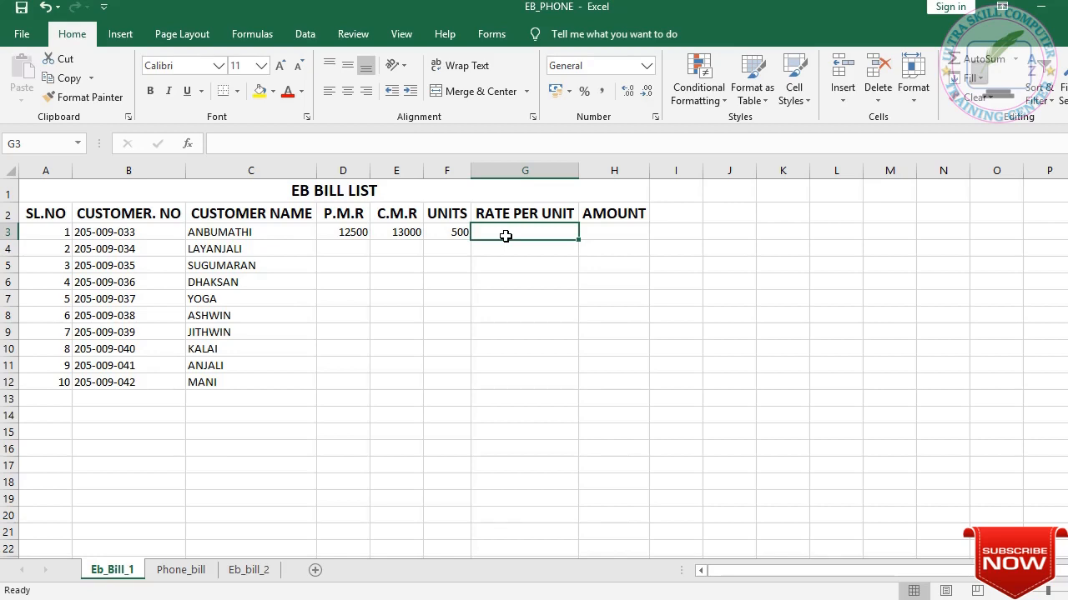
- Set the first customer's rate per unit to 3.25 and calculate the amount in H3 with =F3*G3
{"action": "type", "text": "3.25"}
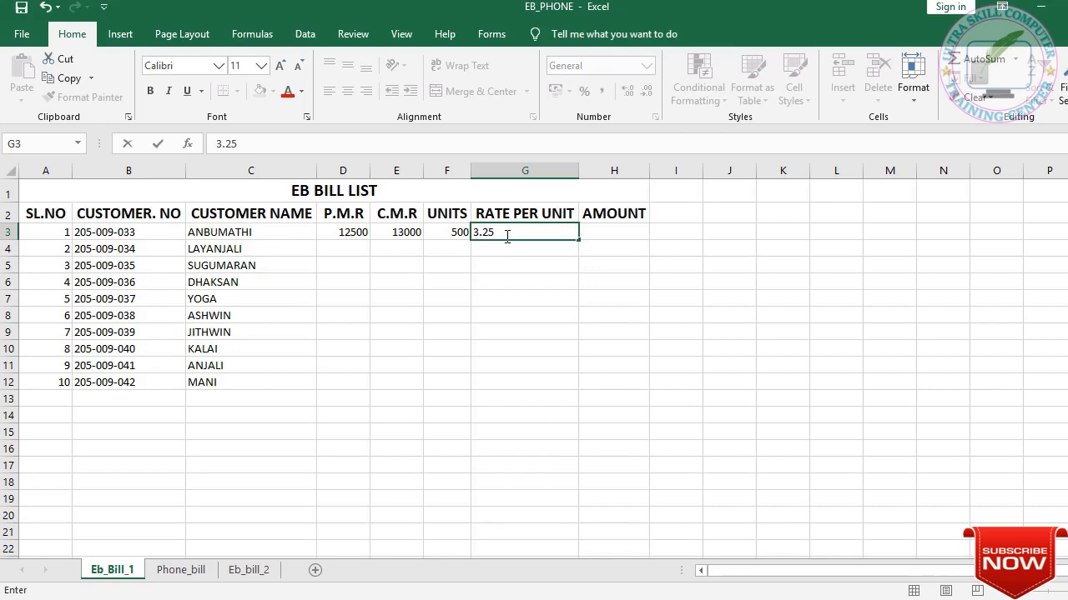
{"action": "key", "text": "Return"}
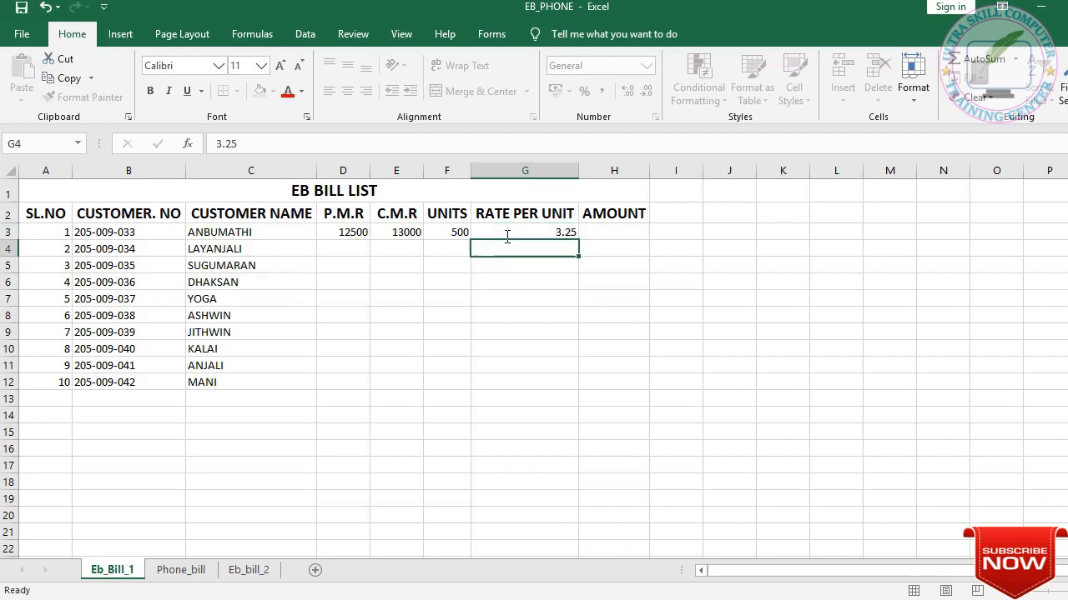
{"action": "left_click", "coordinate": [598, 239]}
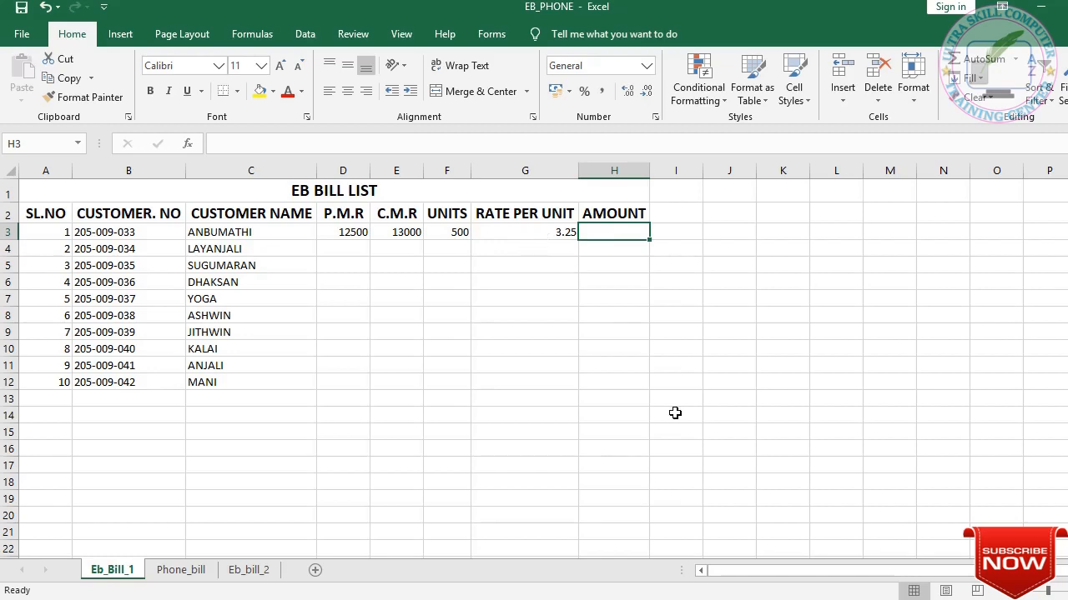
{"action": "type", "text": "=F3*"}
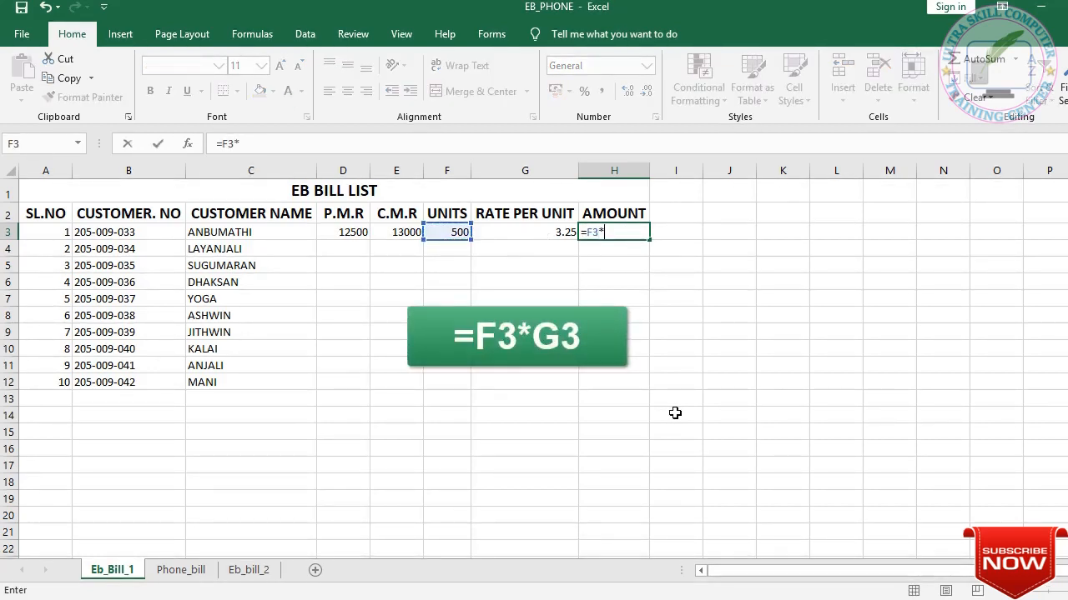
{"action": "key", "text": "Left"}
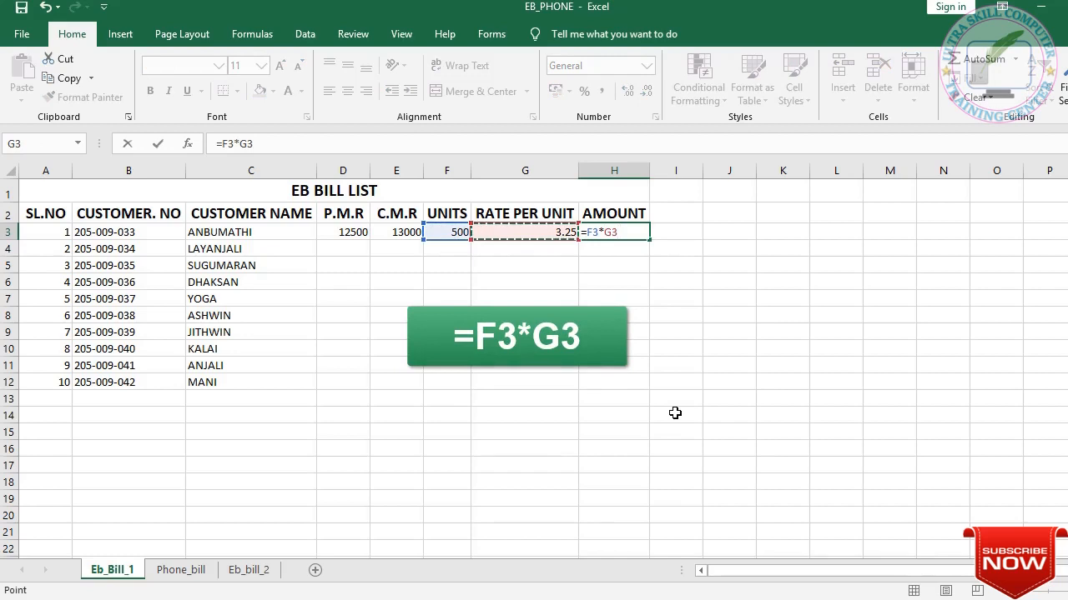
{"action": "key", "text": "Return"}
{"action": "left_click", "coordinate": [344, 250]}
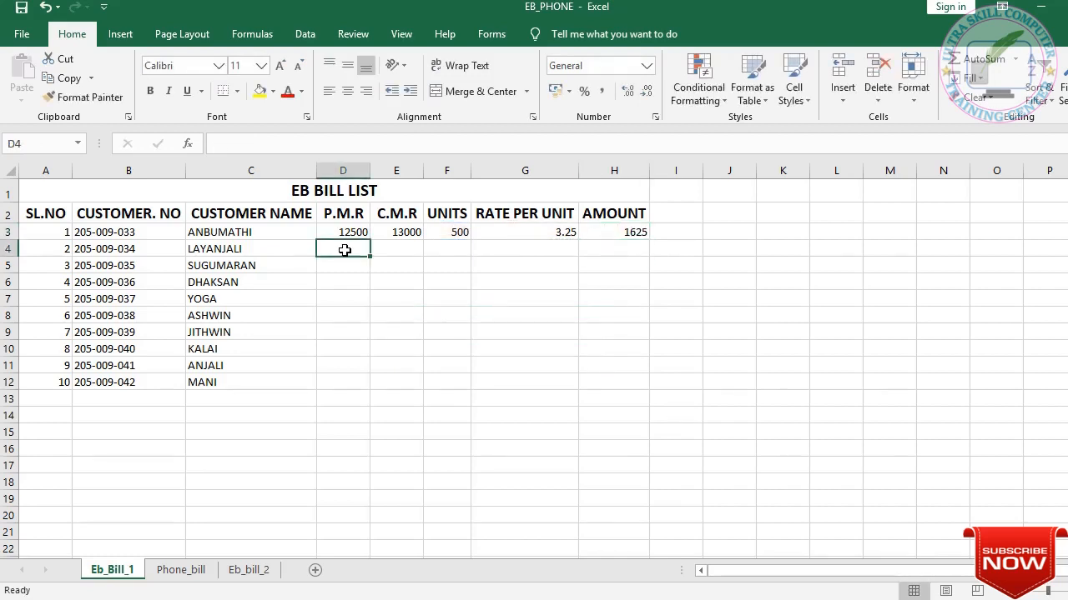
- Round the amount in H3 up to a whole number by changing its formula to =ROUNDUP(F3*G3,0)
{"action": "left_click", "coordinate": [612, 236]}
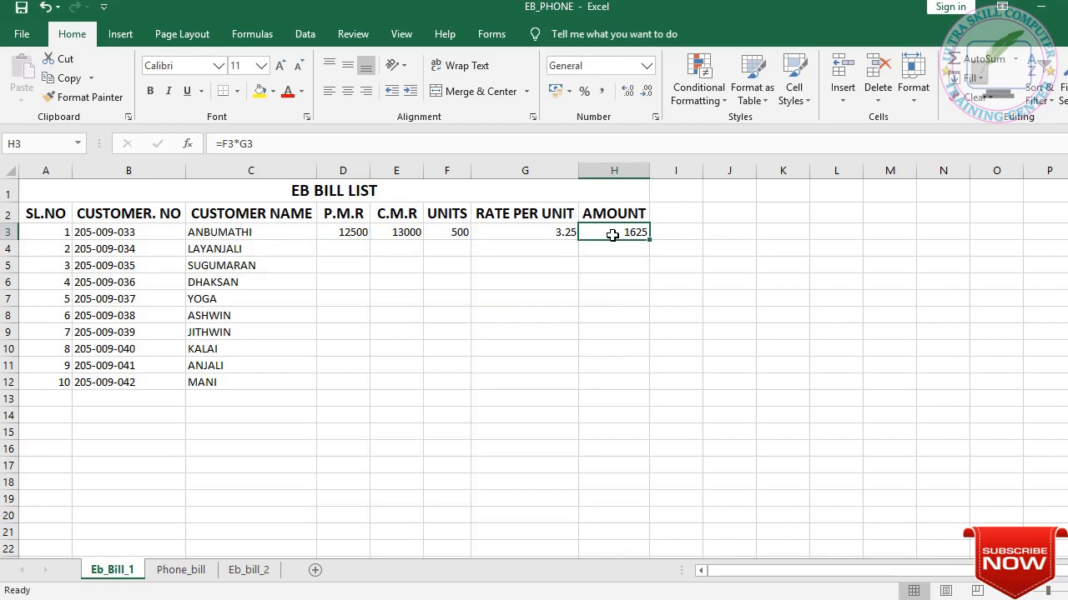
{"action": "left_click", "coordinate": [223, 145]}
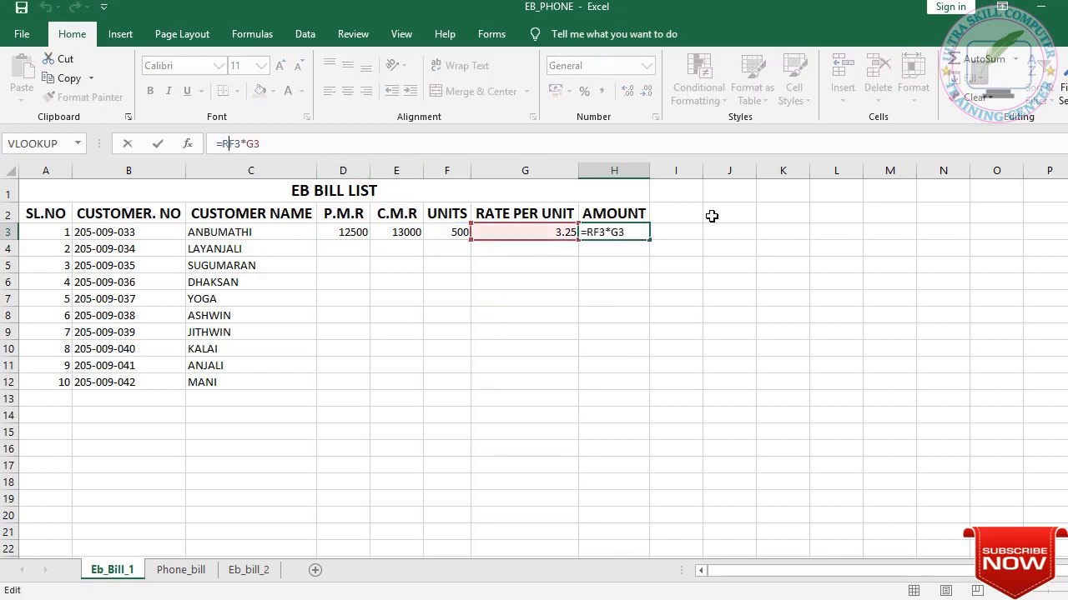
{"action": "type", "text": "ROUNDUP("}
{"action": "type", "text": ",0)"}
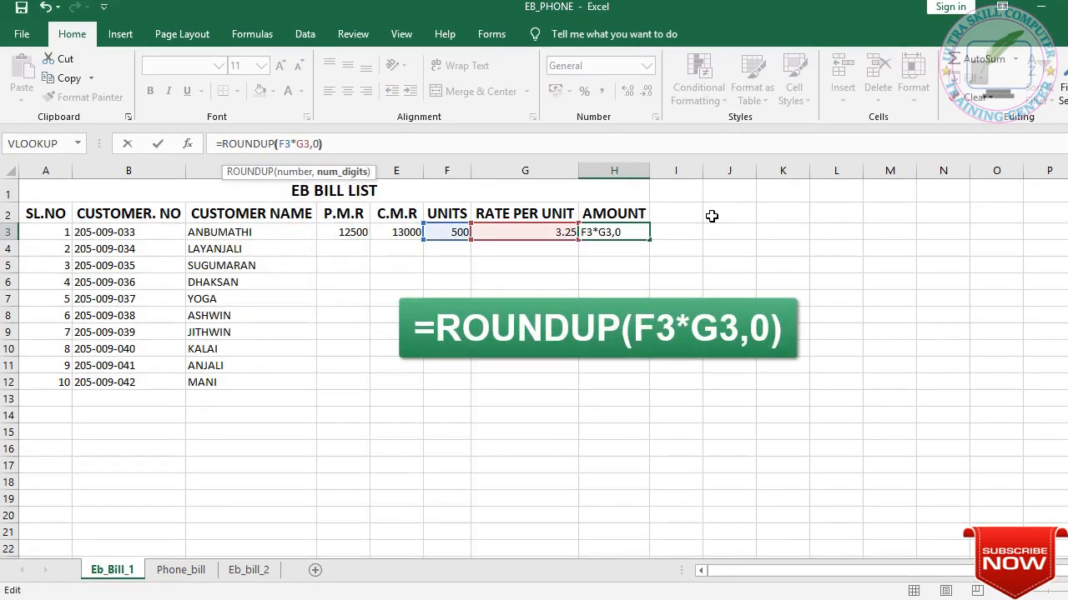
{"action": "key", "text": "Return"}
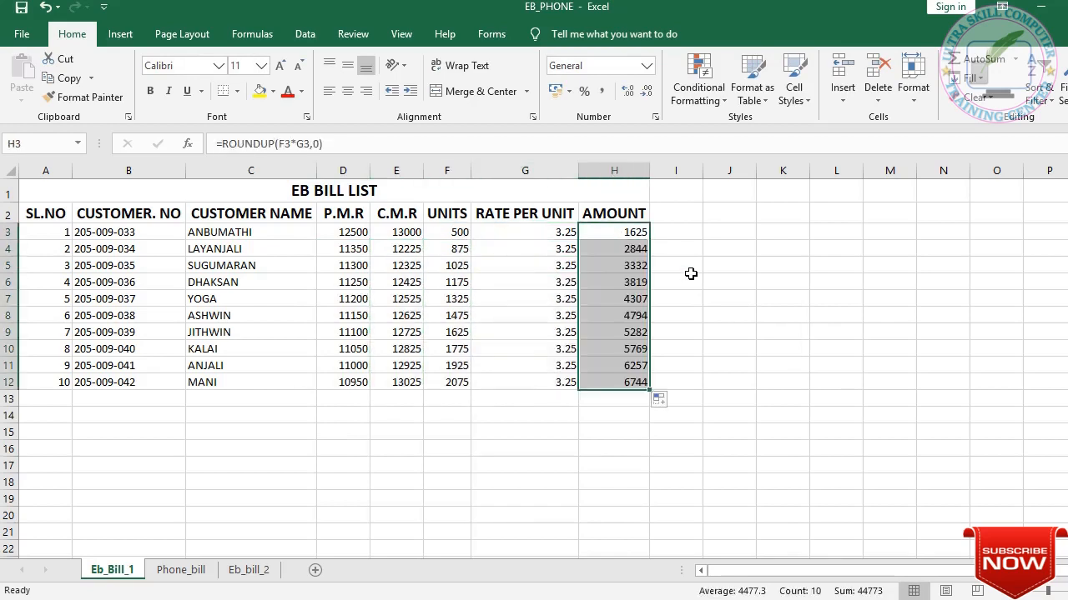
{"action": "left_click", "coordinate": [691, 282]}
{"action": "left_click", "coordinate": [694, 448]}
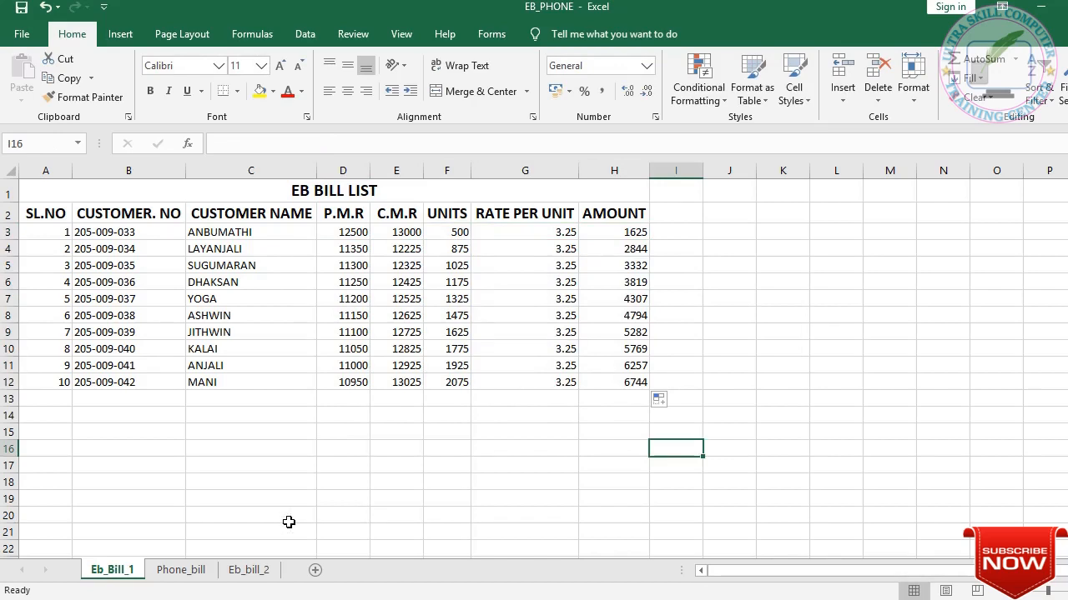
- On the Phone_bill sheet, extend the customer number series from B3:B4 down through row 12
{"action": "left_click", "coordinate": [192, 573]}
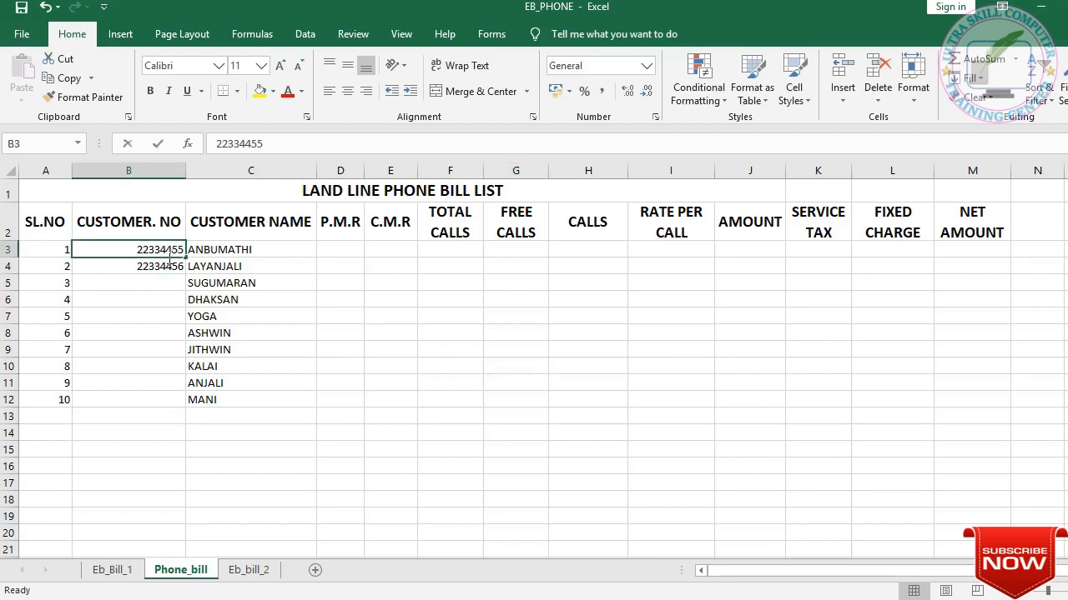
{"action": "left_click_drag", "start_coordinate": [168, 253], "coordinate": [167, 269]}
{"action": "double_click", "coordinate": [185, 275]}
- Enter the first phone customer's meter readings in row 3: P.M.R 35670 and C.M.R 36230
{"action": "left_click", "coordinate": [276, 247]}
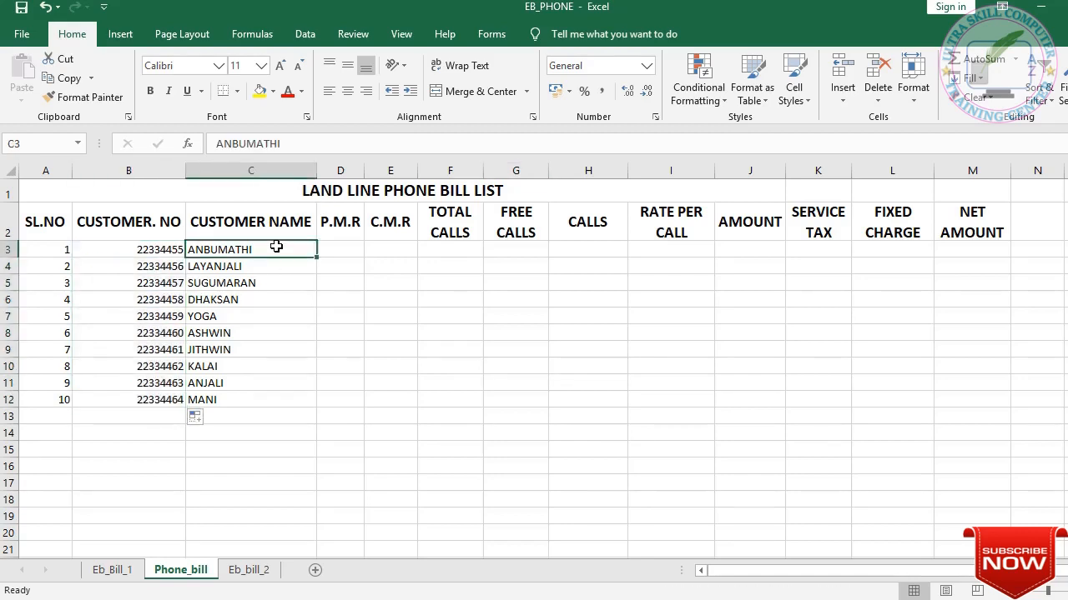
{"action": "left_click", "coordinate": [338, 255]}
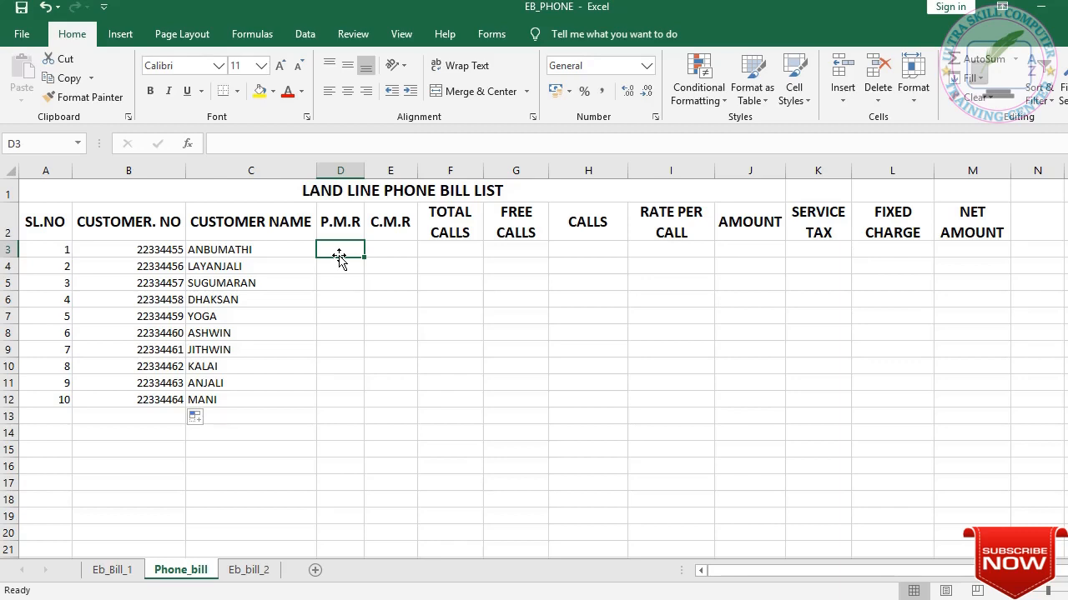
{"action": "type", "text": "35670"}
{"action": "key", "text": "Tab"}
{"action": "type", "text": "36230"}
{"action": "key", "text": "Tab"}
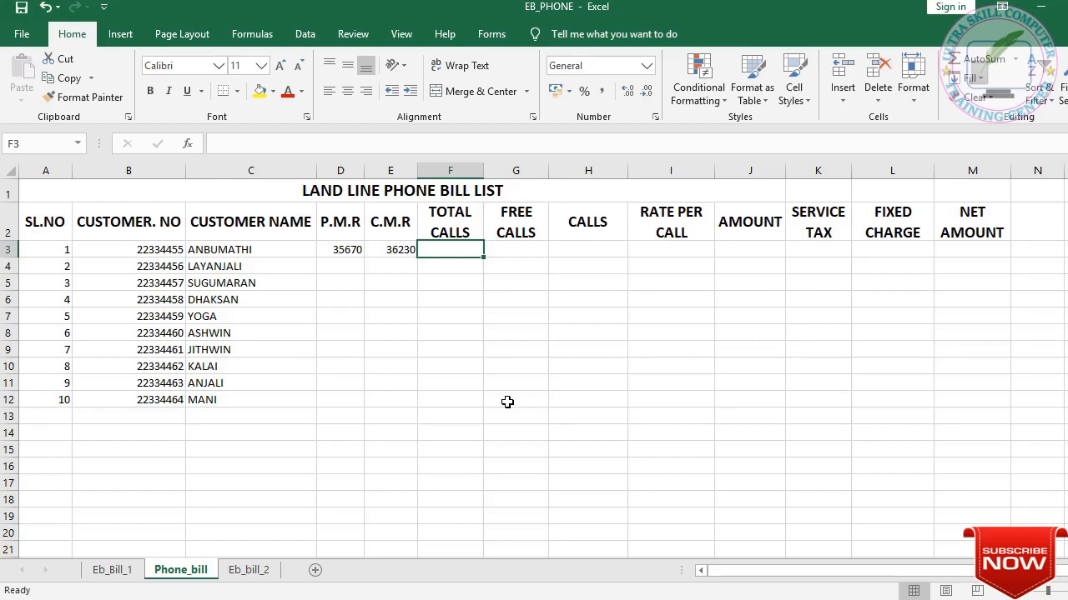
- Calculate the first customer's total calls in F3 of the phone bill with =E3-D3
{"action": "type", "text": "=E3-"}
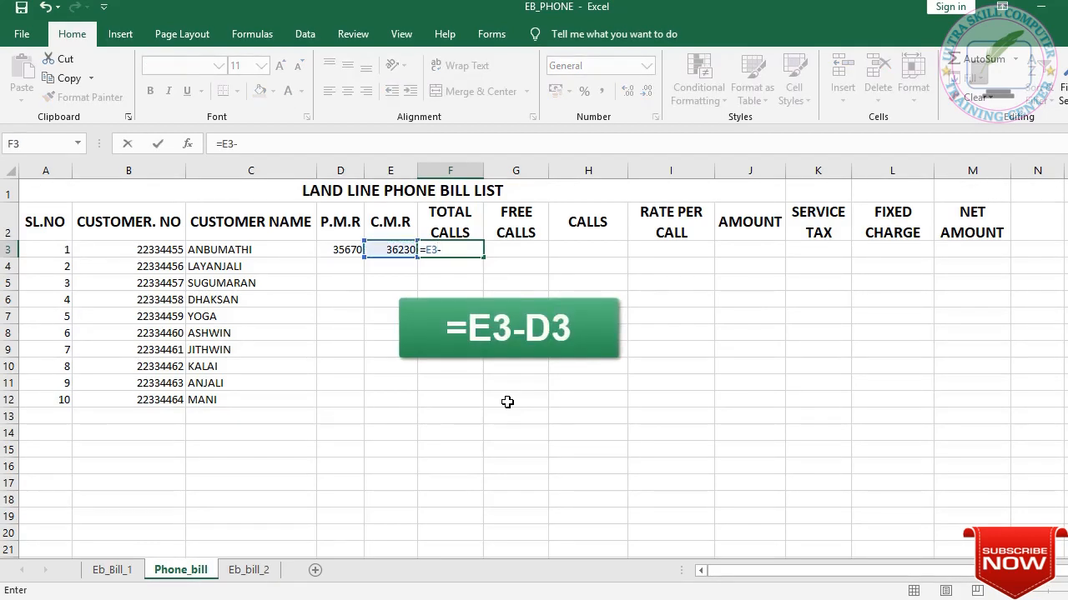
{"action": "key", "text": "Left"}
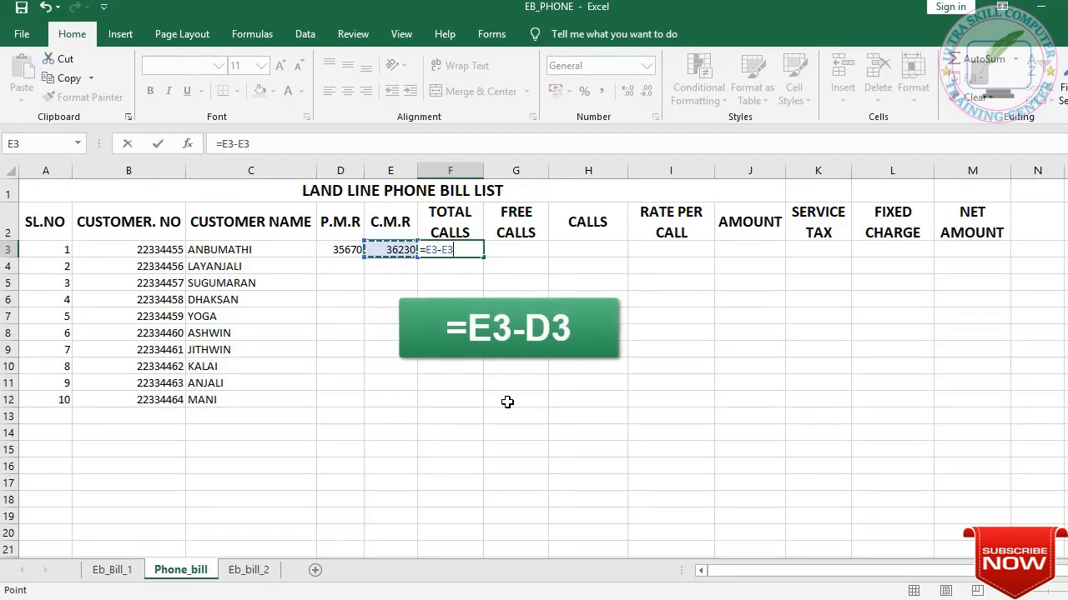
{"action": "key", "text": "Left"}
{"action": "key", "text": "Tab"}
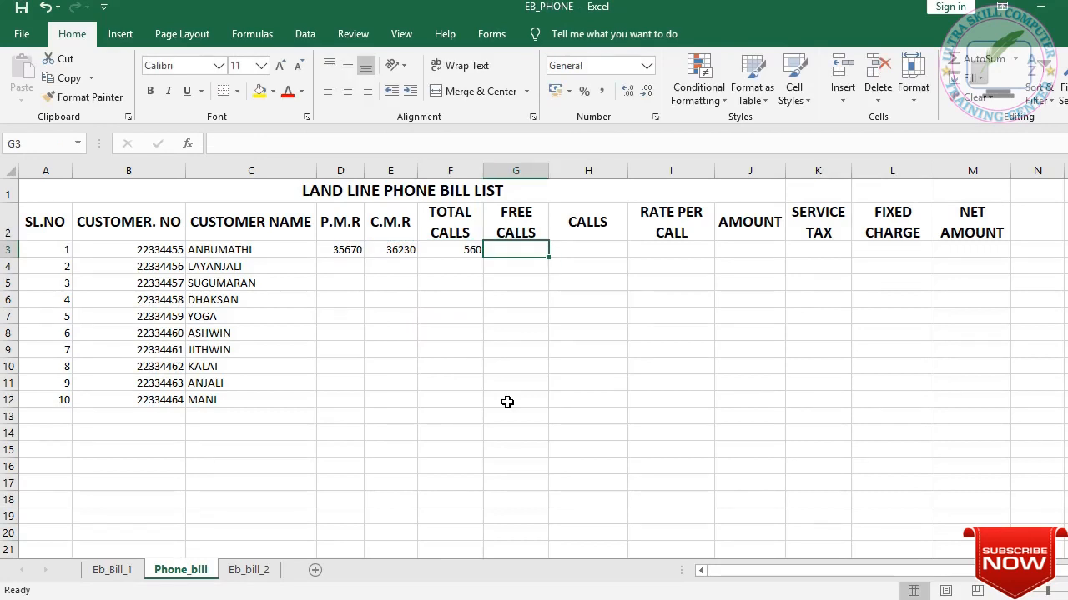
- Set the first customer's free calls to 40 and calculate the chargeable calls in H3 with =F3-G3
{"action": "type", "text": "40"}
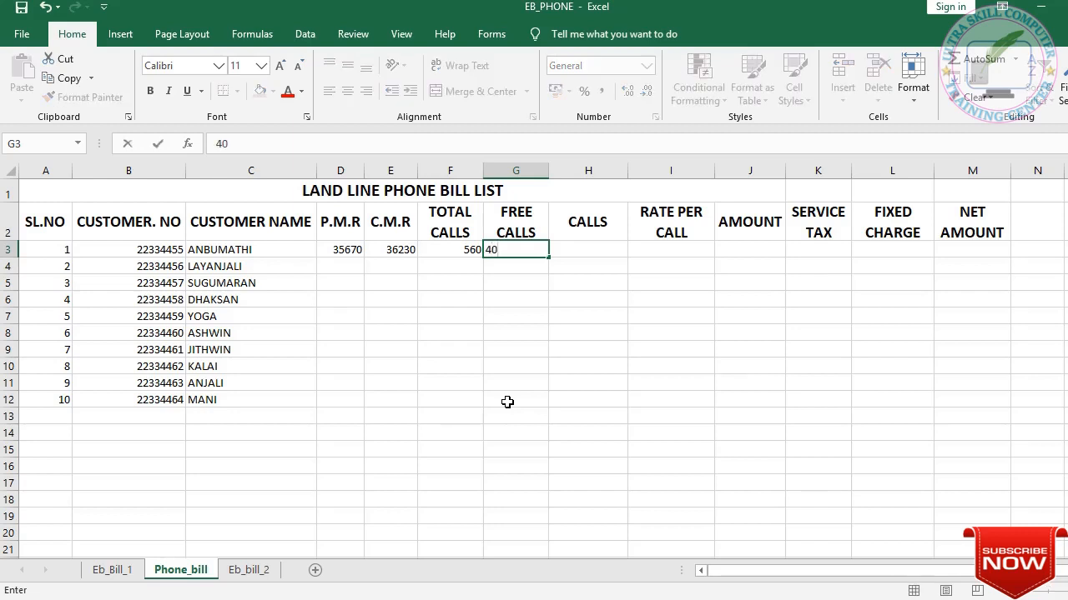
{"action": "key", "text": "Tab"}
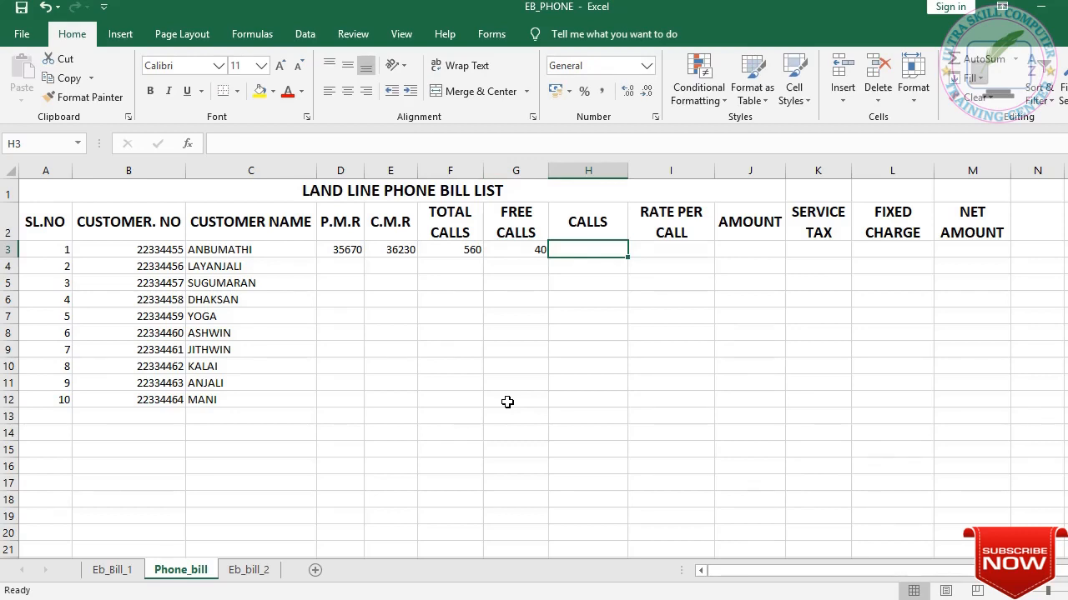
{"action": "type", "text": "="}
{"action": "key", "text": "Left"}
{"action": "key", "text": "Left"}
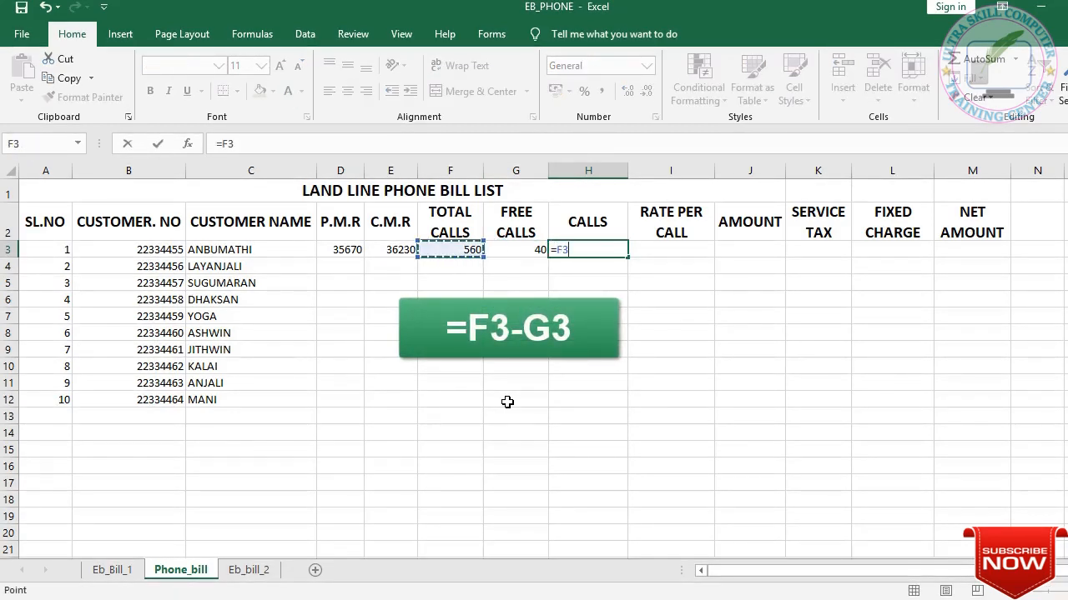
{"action": "type", "text": "-"}
{"action": "key", "text": "Left"}
{"action": "key", "text": "Return"}
{"action": "left_click", "coordinate": [605, 252]}
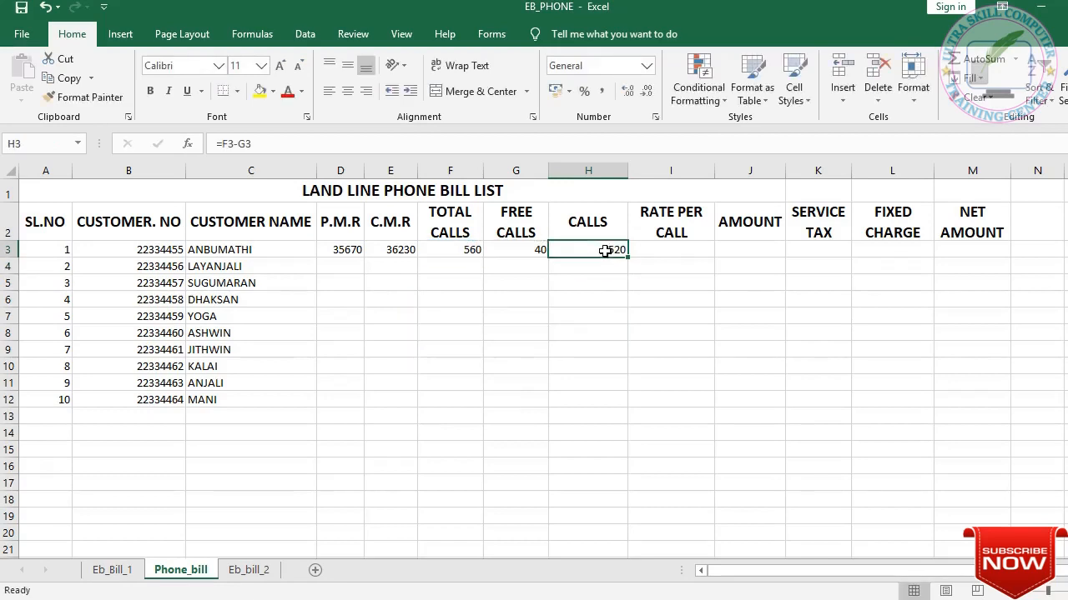
- Set the first customer's rate per call in I3 to 2.75
{"action": "left_click", "coordinate": [658, 250]}
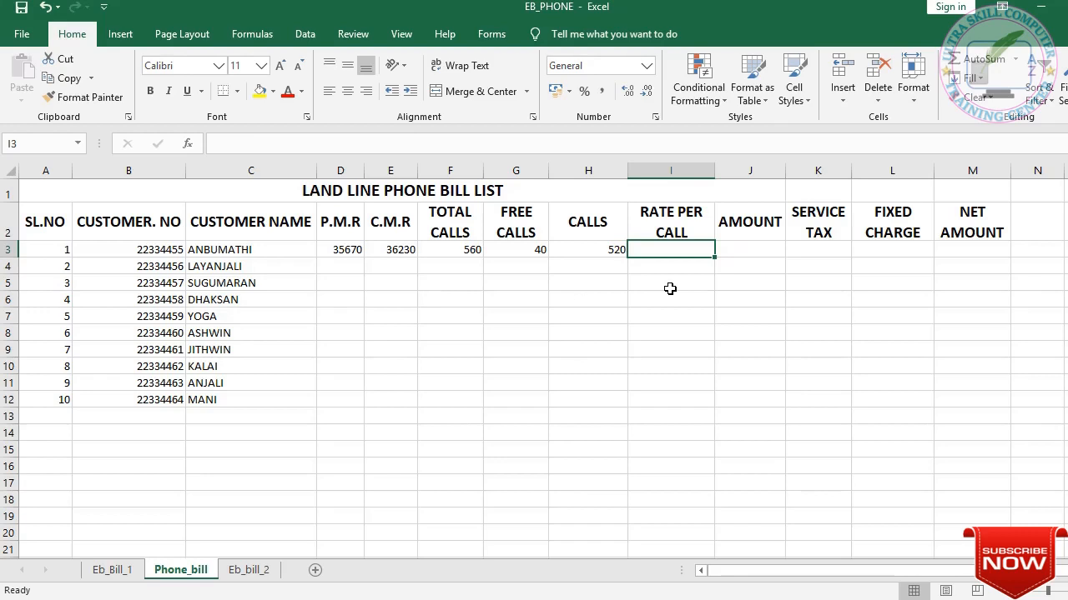
{"action": "type", "text": "2.75"}
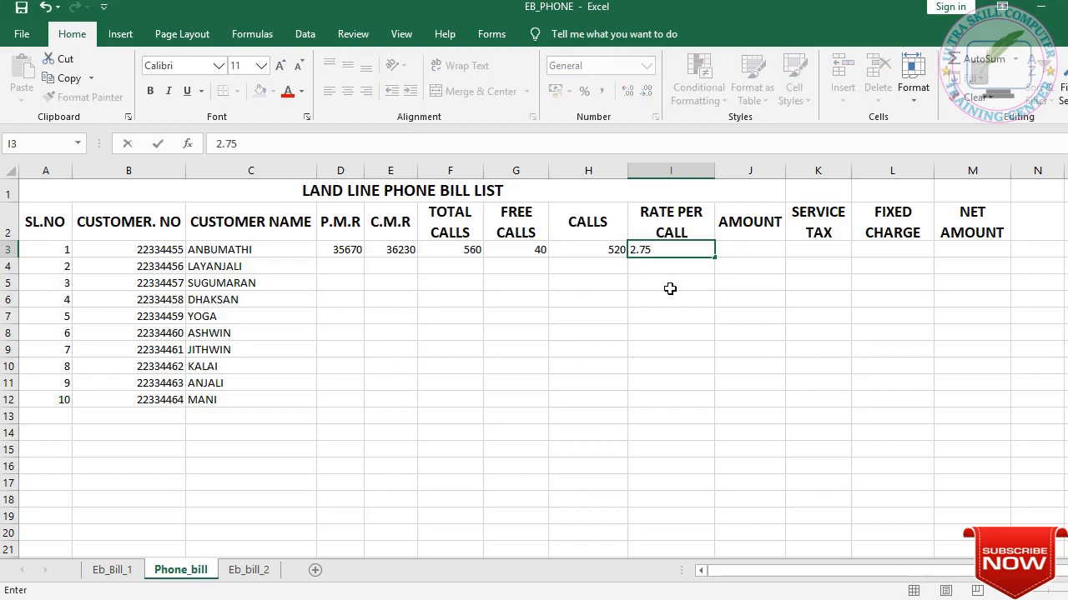
{"action": "key", "text": "Tab"}
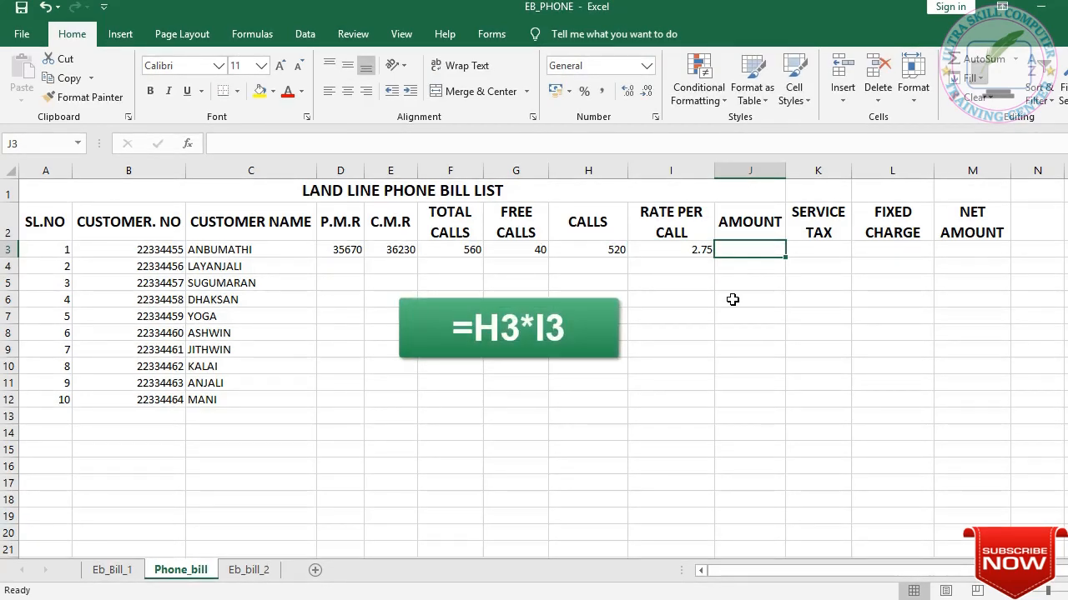
- Calculate the first customer's call amount in J3 with =H3*I3
{"action": "type", "text": "="}
{"action": "key", "text": "Left"}
{"action": "key", "text": "Left"}
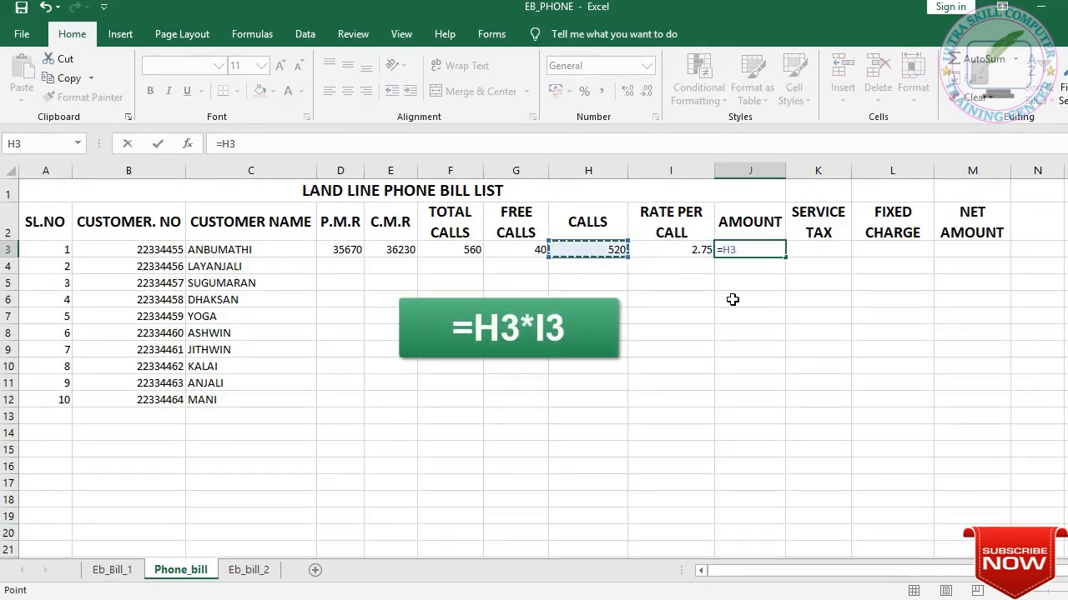
{"action": "type", "text": "*"}
{"action": "key", "text": "Left"}
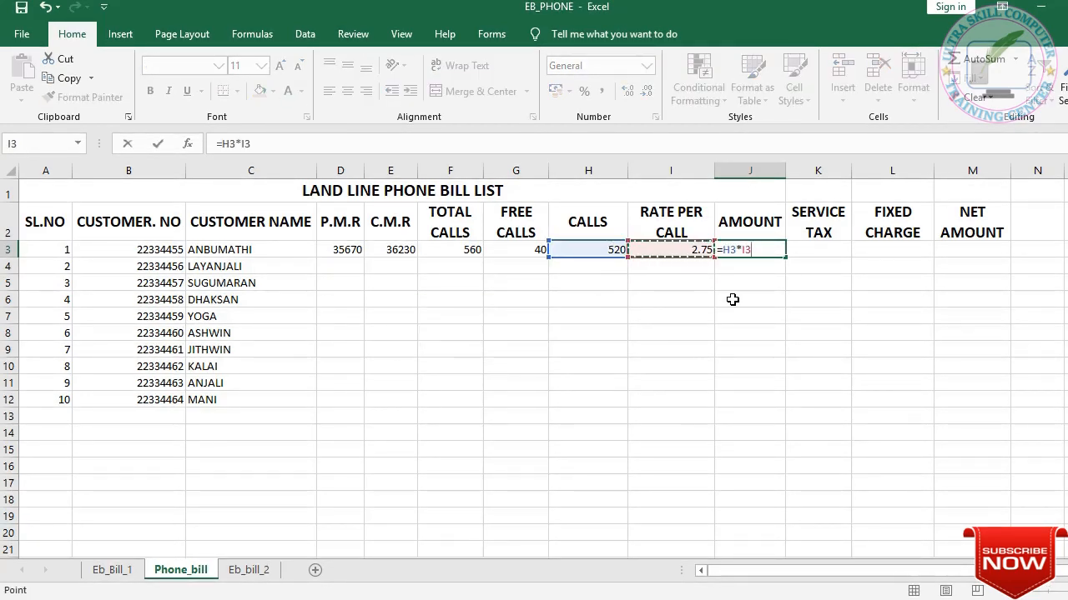
{"action": "key", "text": "Return"}
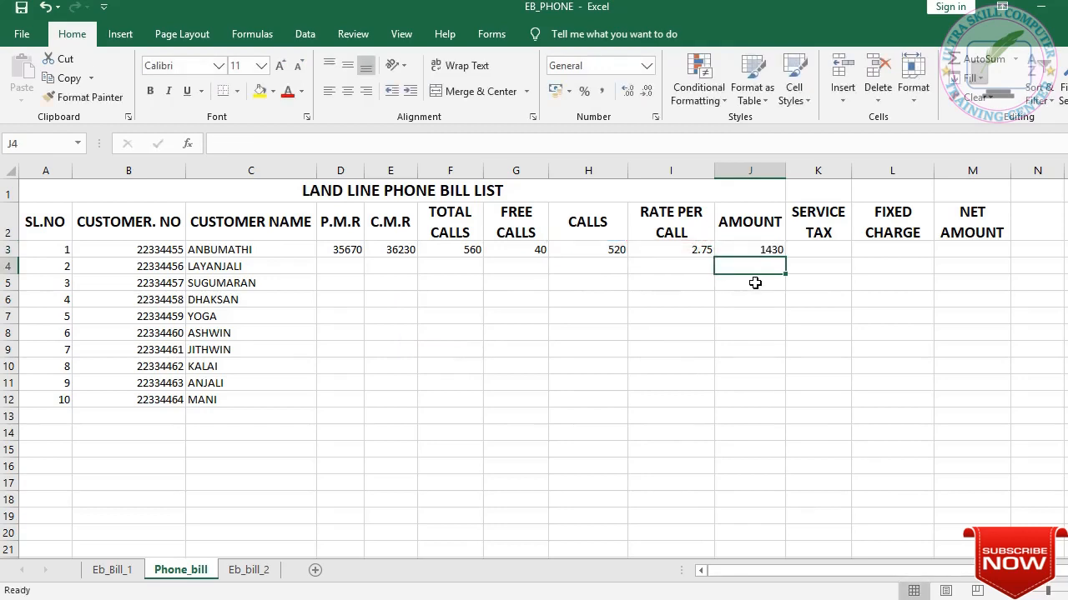
- Calculate the first customer's service tax in K3 as 10% of the amount with =J3*10%
{"action": "left_click", "coordinate": [819, 247]}
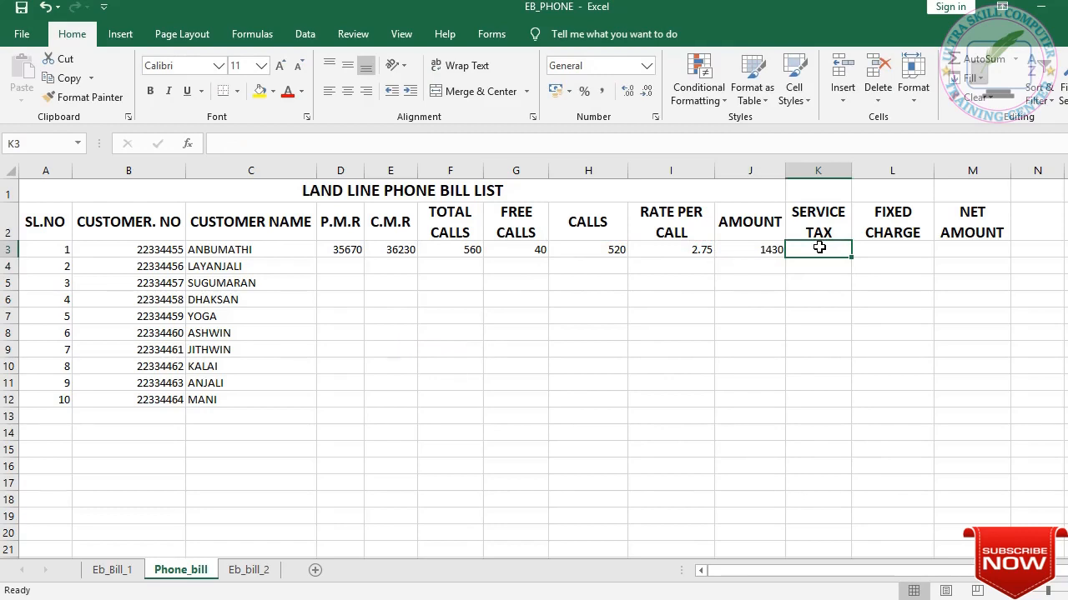
{"action": "type", "text": "="}
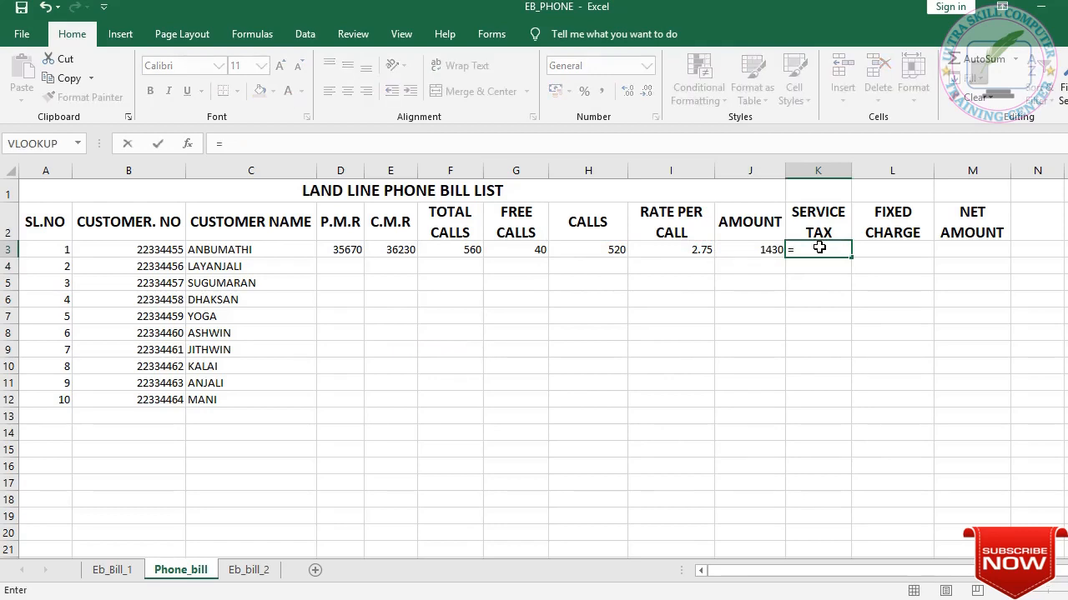
{"action": "key", "text": "Left"}
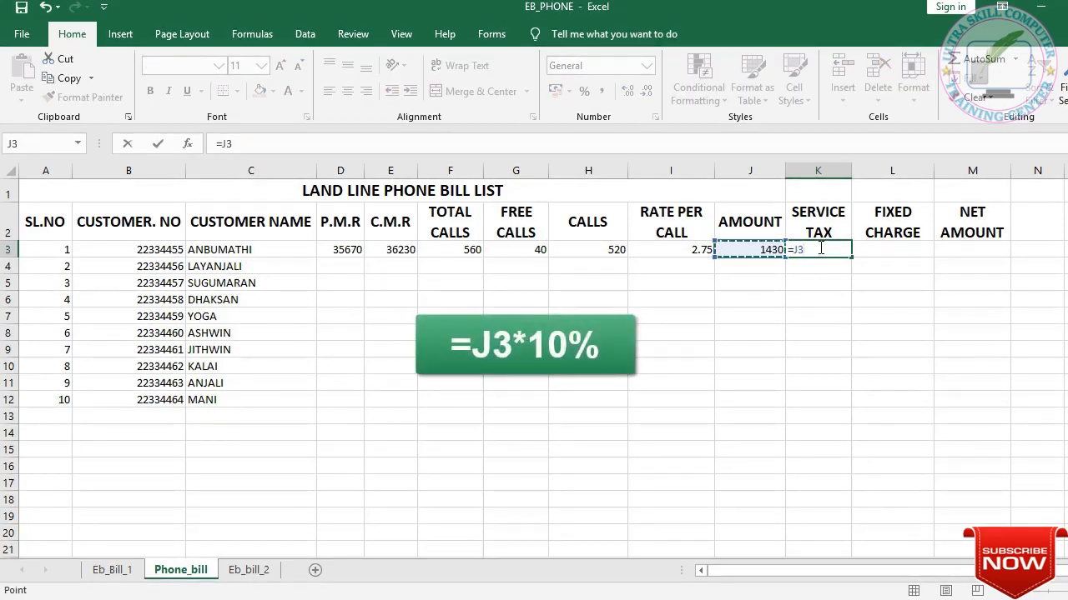
{"action": "type", "text": "*10%"}
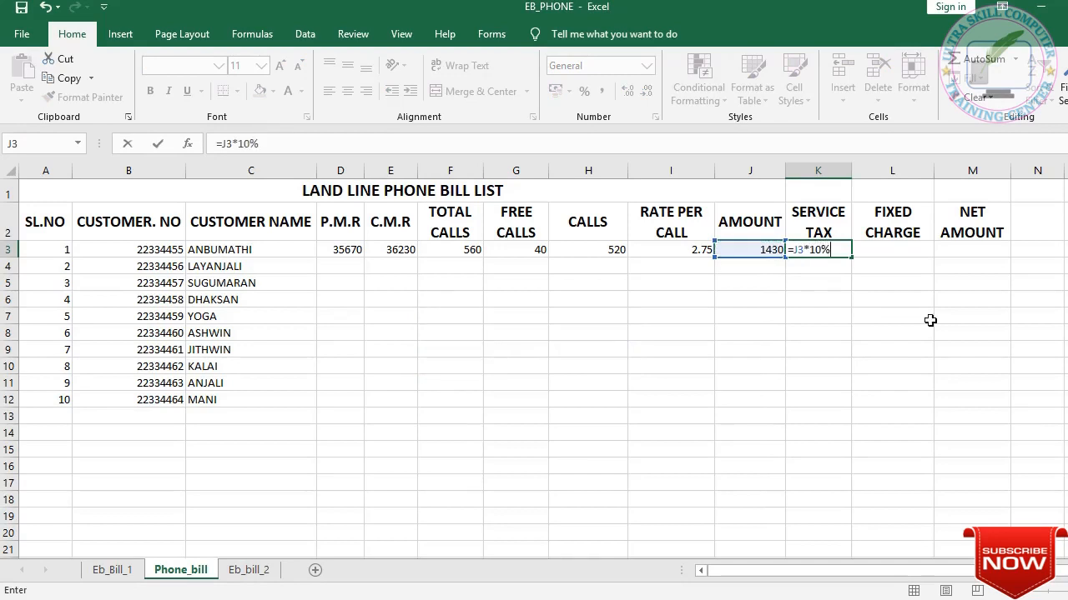
{"action": "key", "text": "Return"}
- Set the first customer's fixed charge in L3 to 120
{"action": "left_click", "coordinate": [902, 251]}
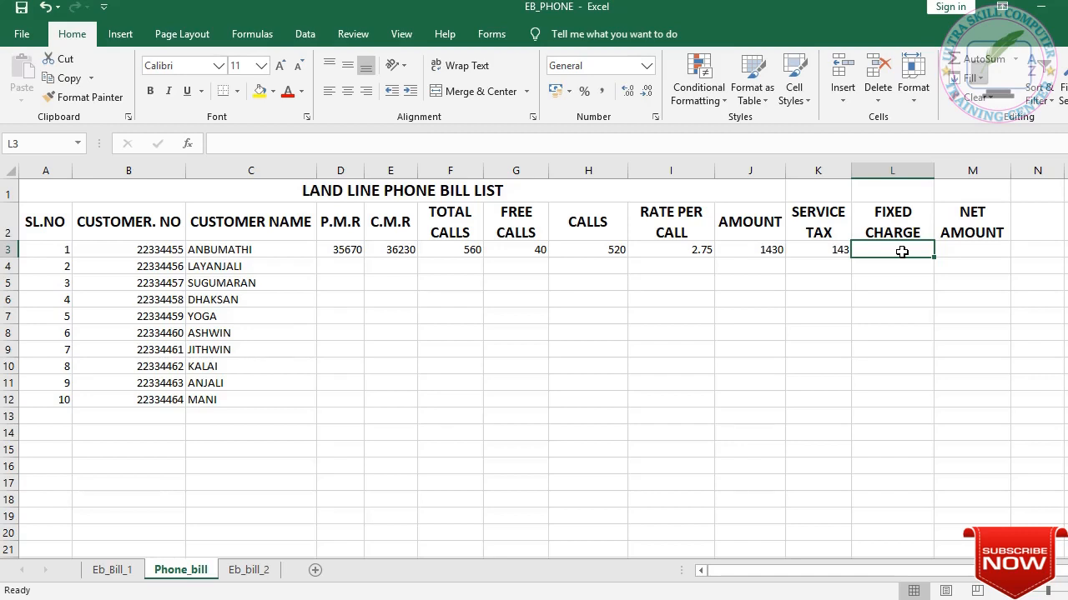
{"action": "type", "text": "120"}
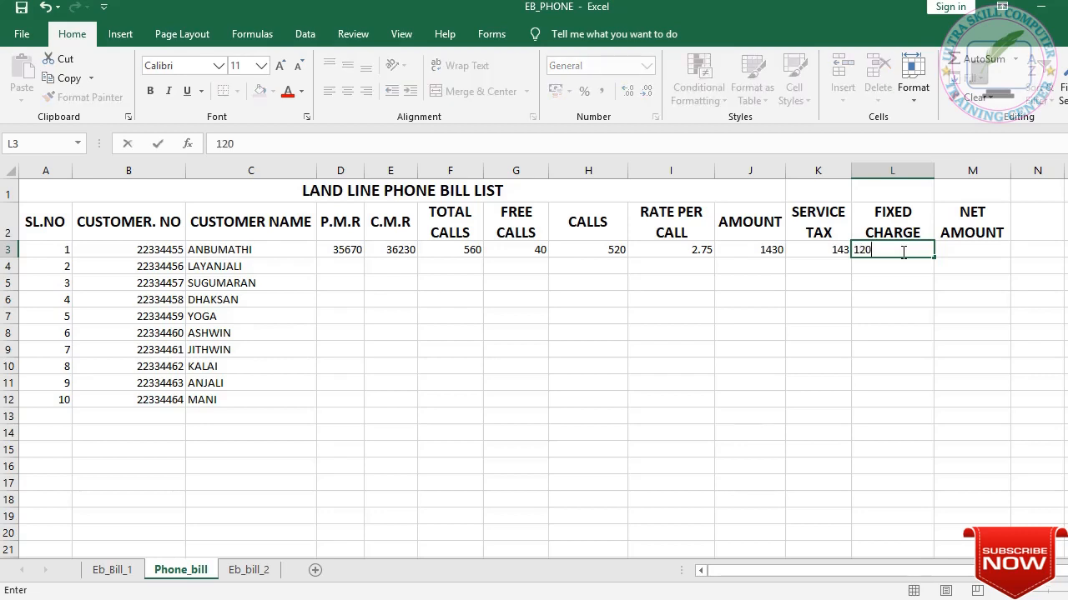
{"action": "key", "text": "Tab"}
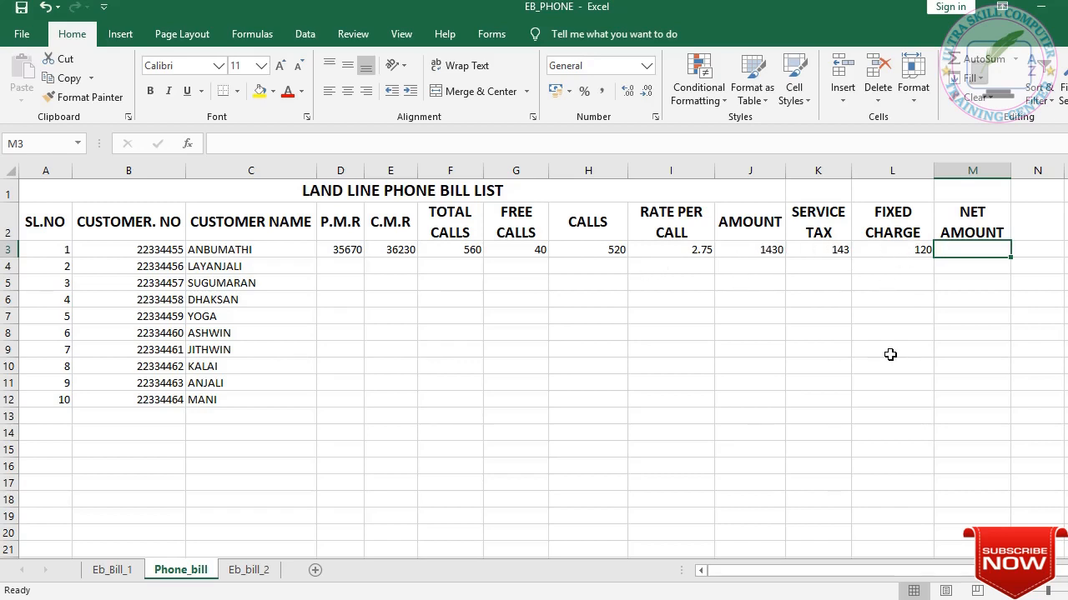
- Calculate the first customer's net amount in M3 with =J3+K3+L3
{"action": "type", "text": "="}
{"action": "key", "text": "Left"}
{"action": "key", "text": "Left"}
{"action": "key", "text": "Left"}
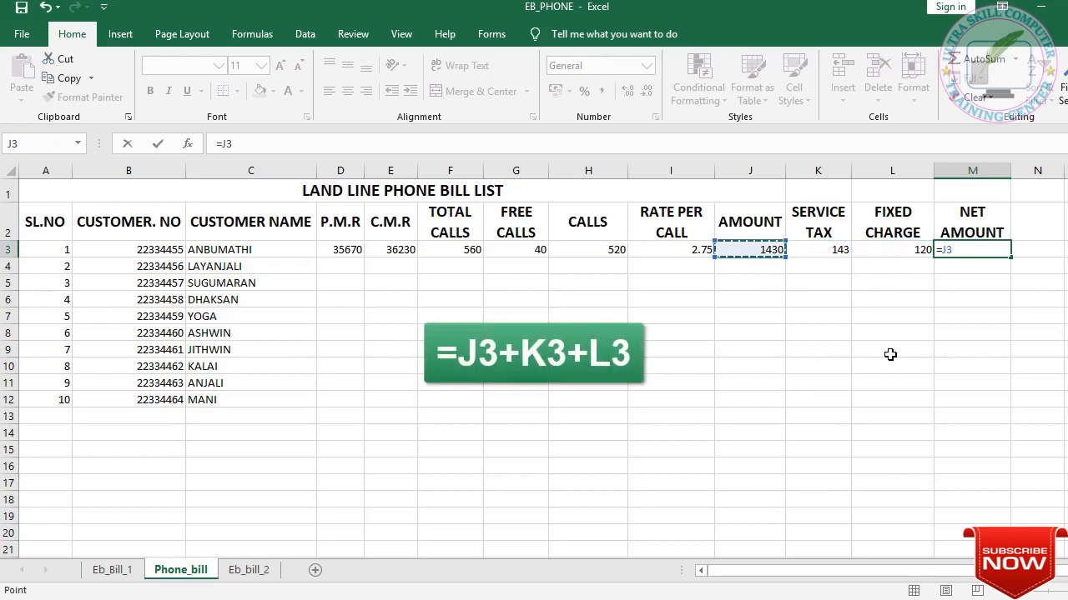
{"action": "type", "text": "+"}
{"action": "key", "text": "Left"}
{"action": "key", "text": "Left"}
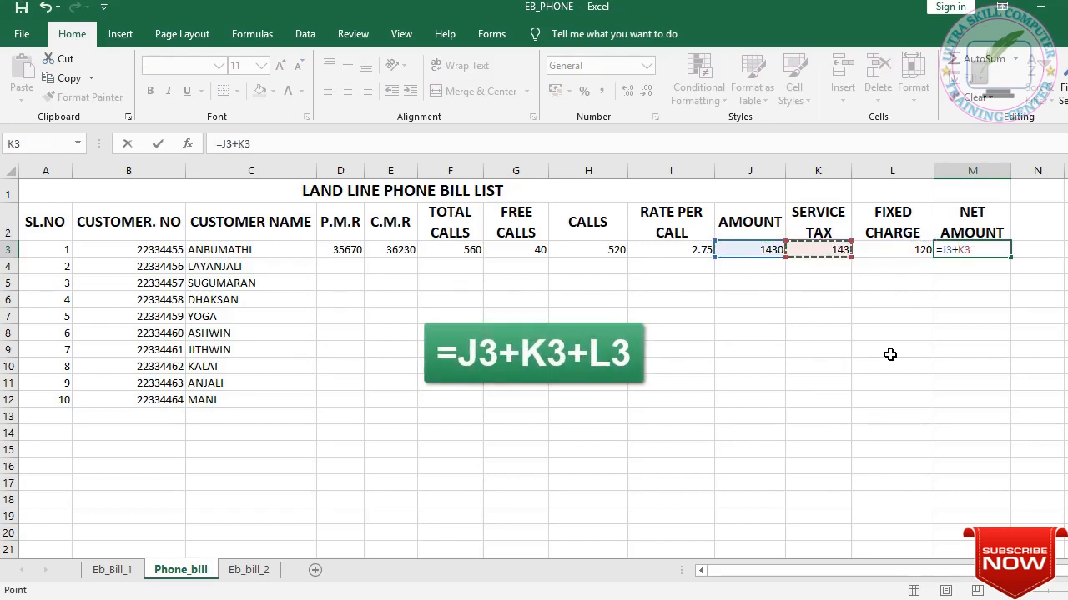
{"action": "type", "text": "+"}
{"action": "key", "text": "Left"}
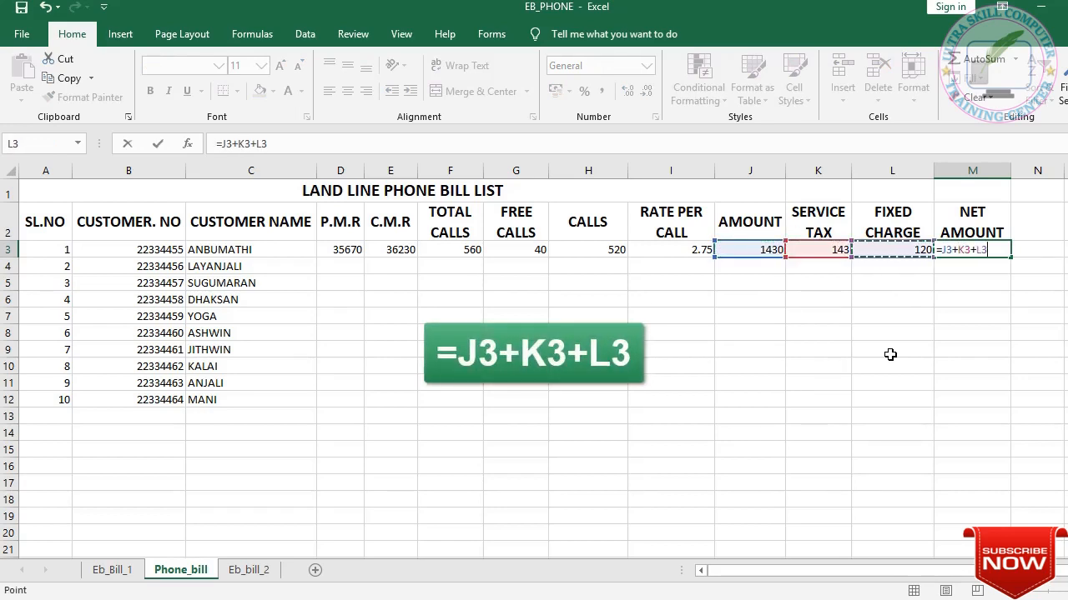
{"action": "key", "text": "Return"}
- Round up the net amount in M3 to whole numbers by changing its formula to =ROUNDUP(J3+K3+L3,0)
{"action": "left_click", "coordinate": [967, 248]}
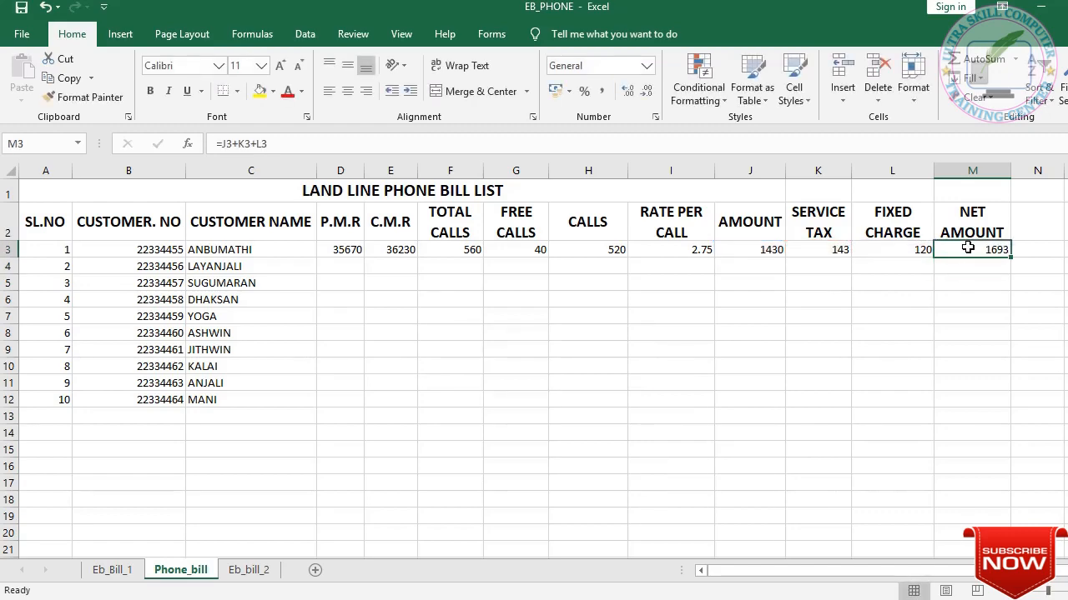
{"action": "double_click", "coordinate": [967, 248]}
{"action": "type", "text": "ROUNDUP(J3+K3+L3"}
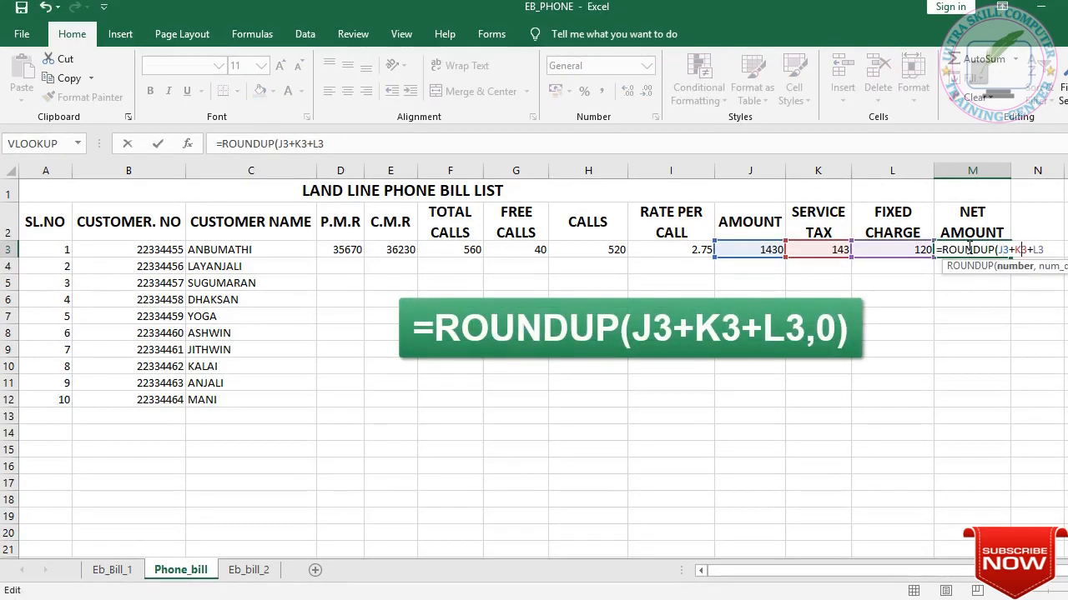
{"action": "type", "text": ",0)"}
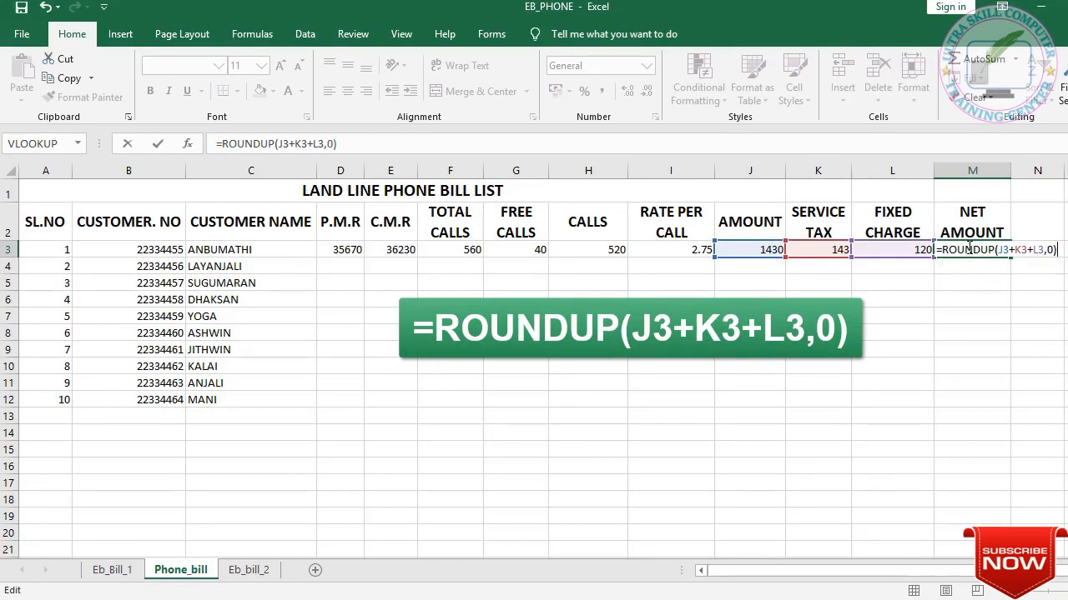
{"action": "key", "text": "Return"}
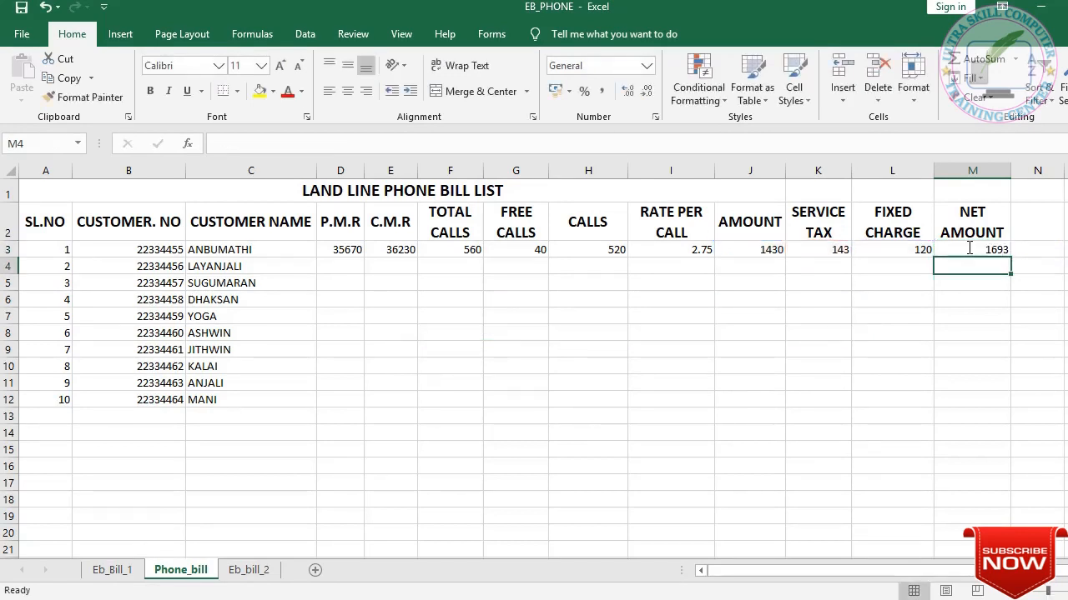